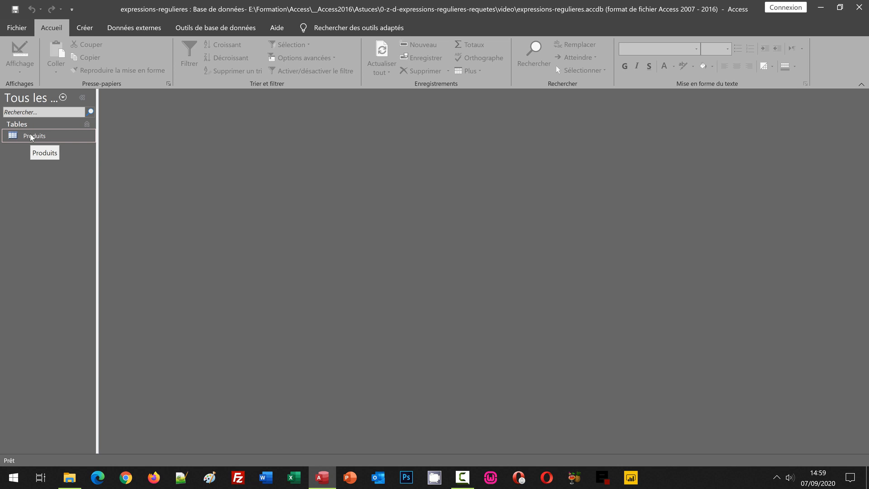
- Open the Produits table to examine its product records, and close it again
double_click(31, 137)
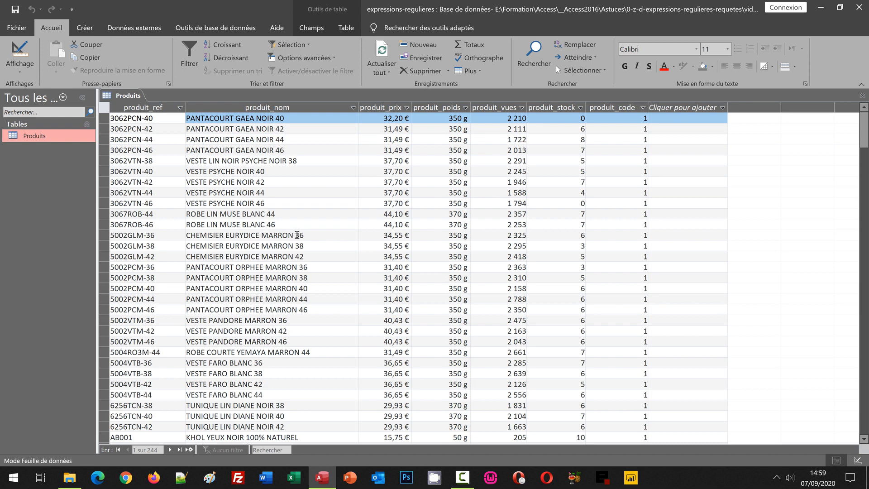
click(860, 96)
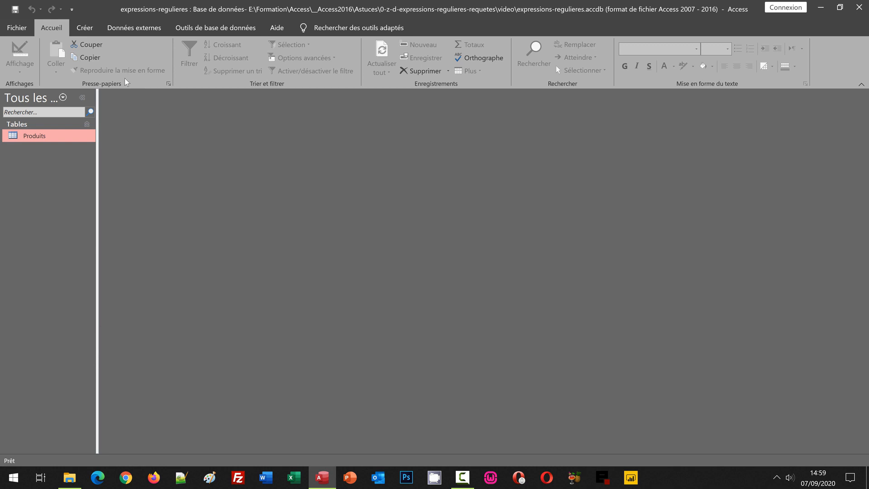
- Create a new query in design view and add the Produits table as its source
click(84, 28)
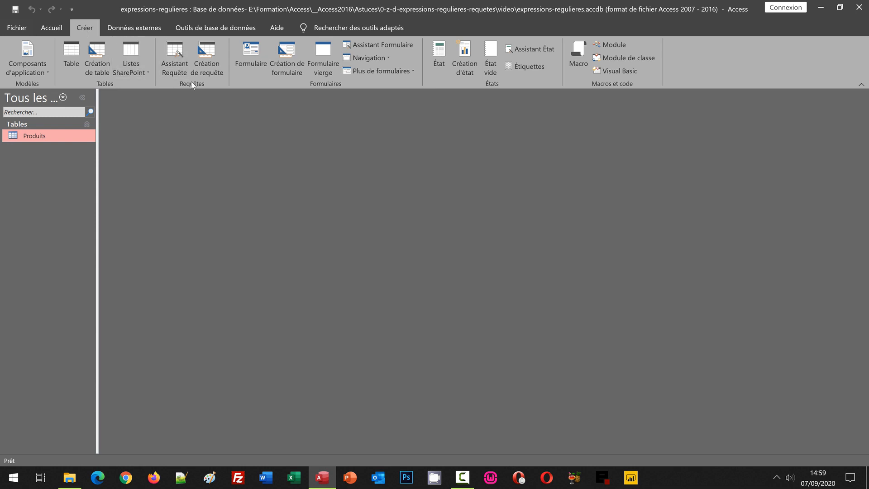
click(216, 70)
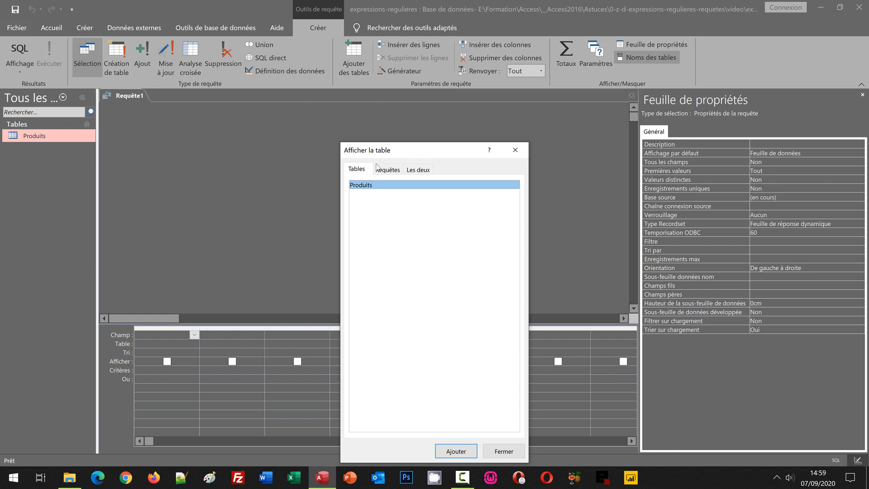
drag(375, 155, 223, 67)
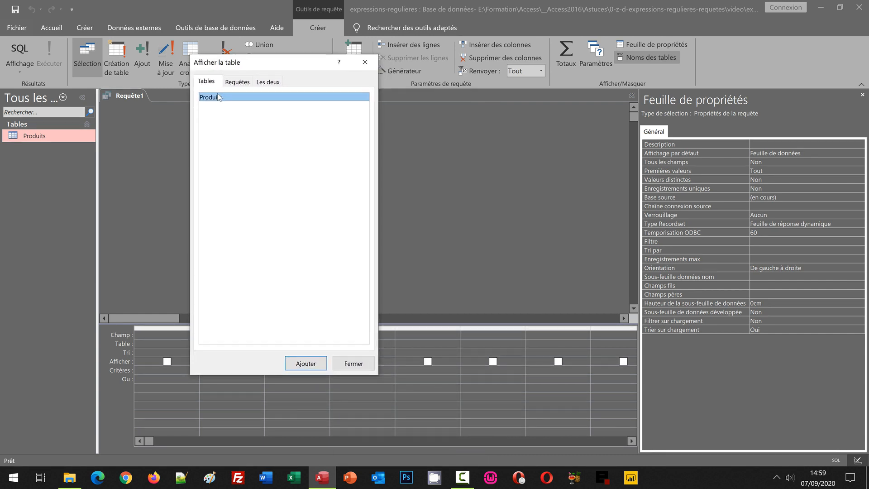
click(303, 366)
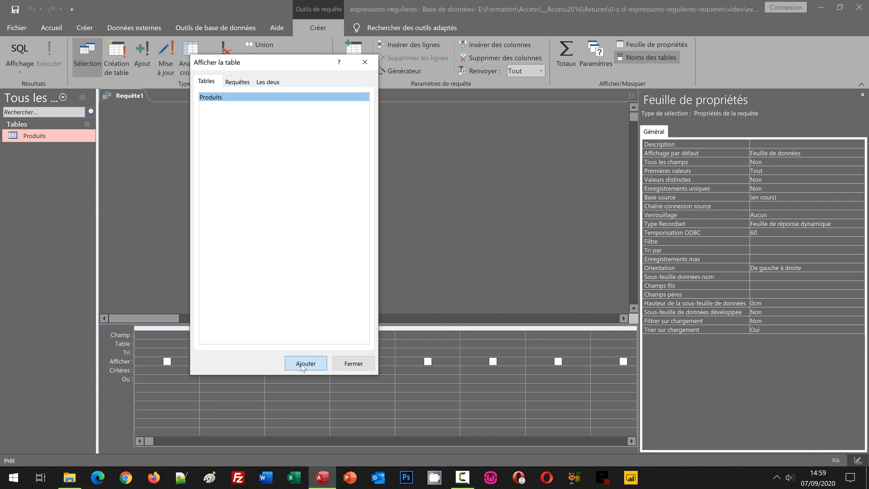
click(366, 363)
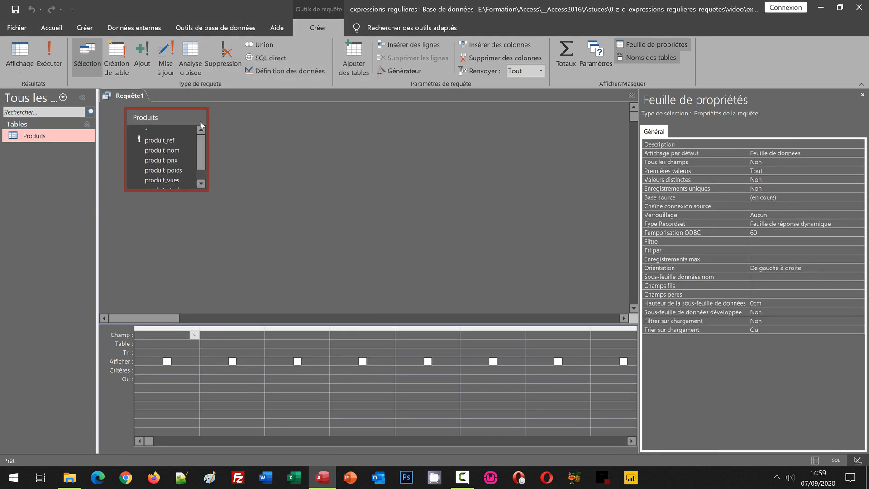
- Enlarge the Produits field list to show every field and add all fields from produit_ref to produit_code to the query grid
drag(161, 117, 170, 187)
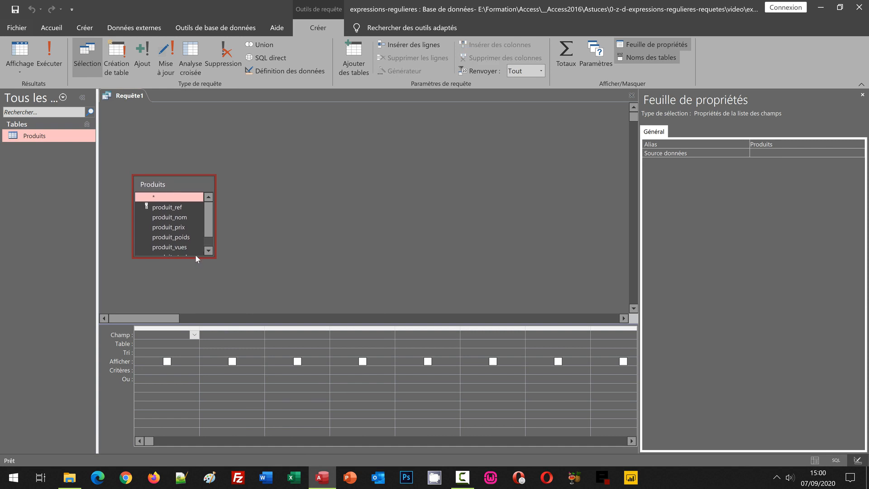
drag(194, 257, 191, 292)
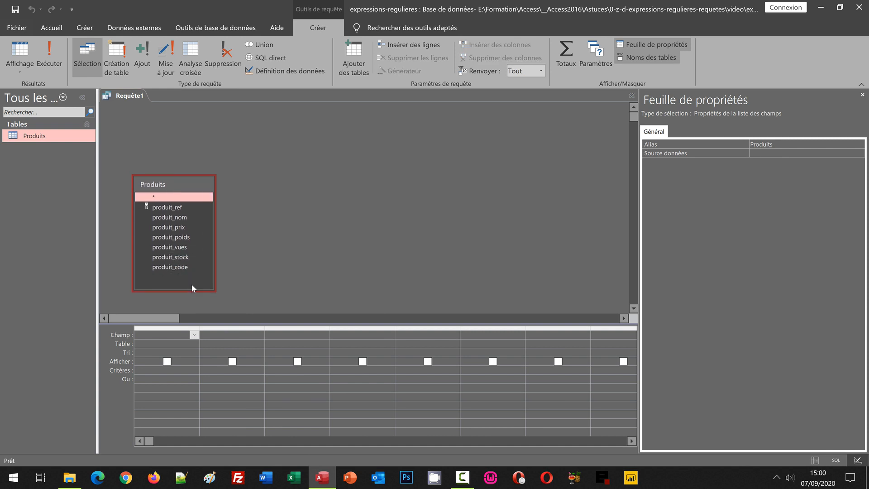
drag(189, 193, 197, 192)
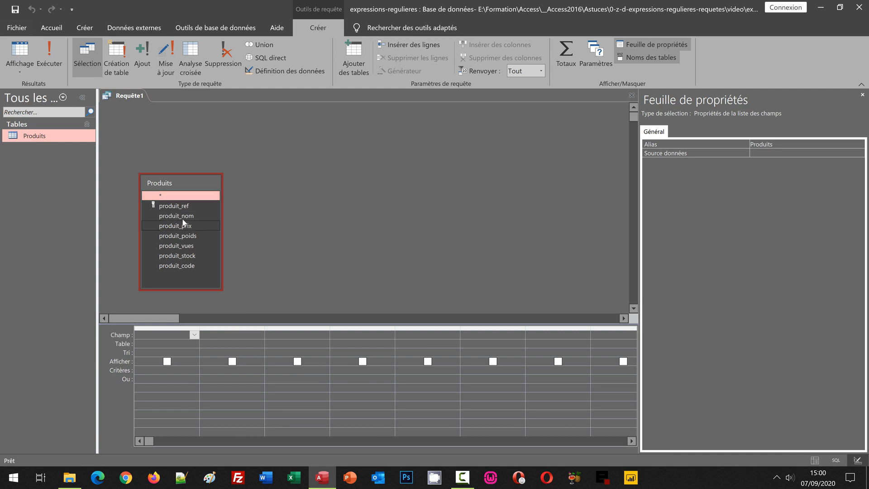
click(177, 206)
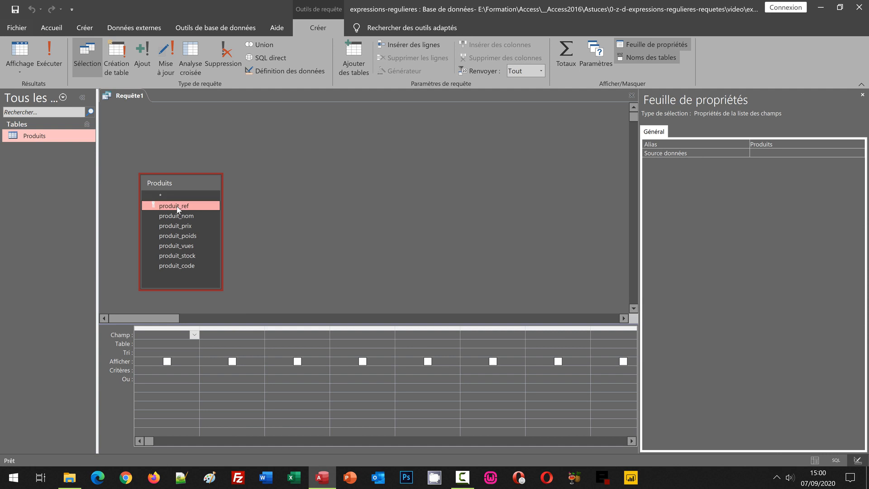
shift+click(178, 269)
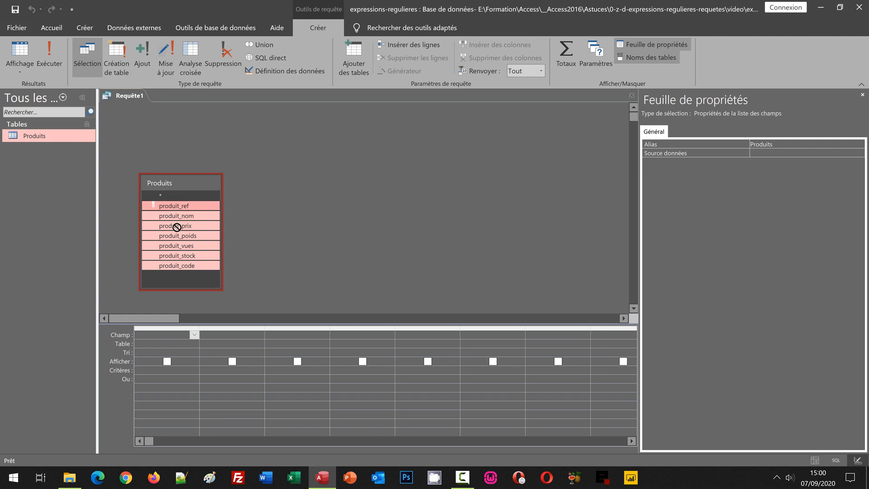
drag(174, 225, 172, 335)
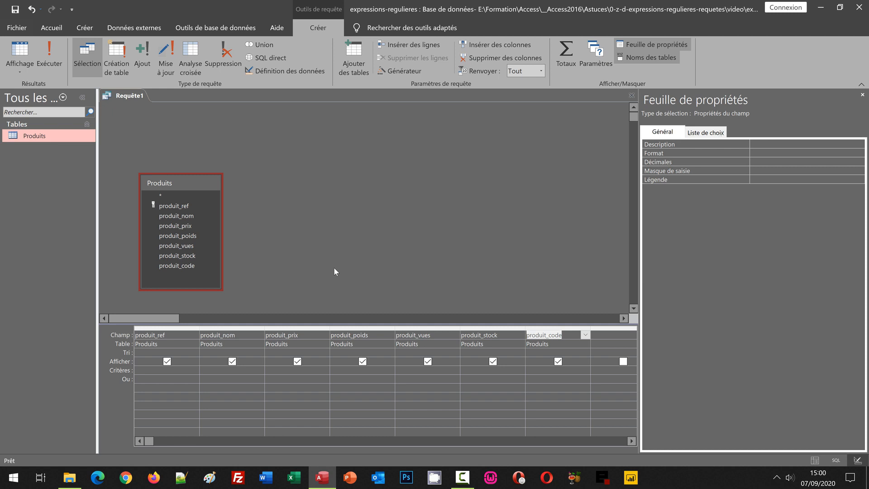
- Save the query under the name R_Produits
key(ctrl+s)
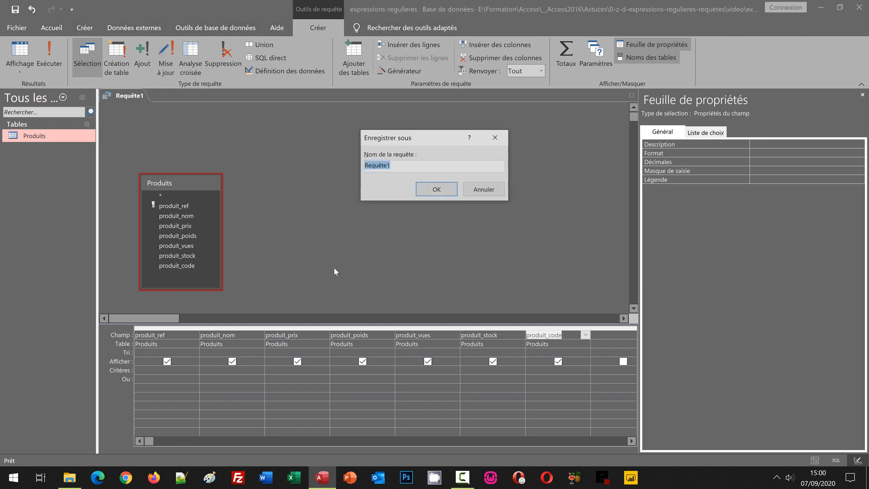
text(R)
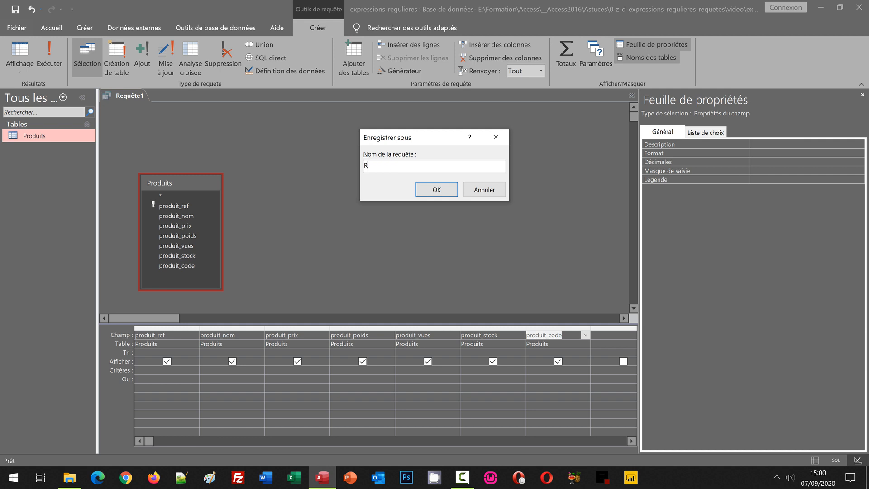
text(_Produits)
key(Return)
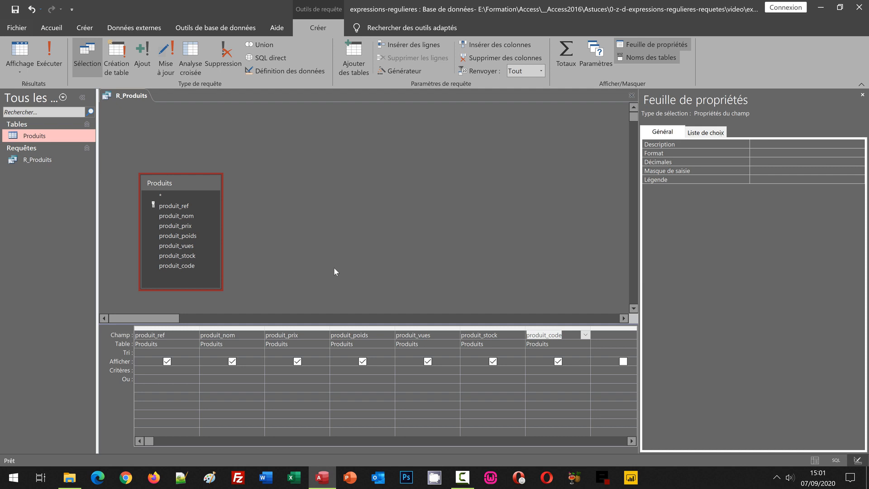
- Set the produit_nom criterion to Comme "[P-V]*" and display the query results in datasheet view
click(207, 369)
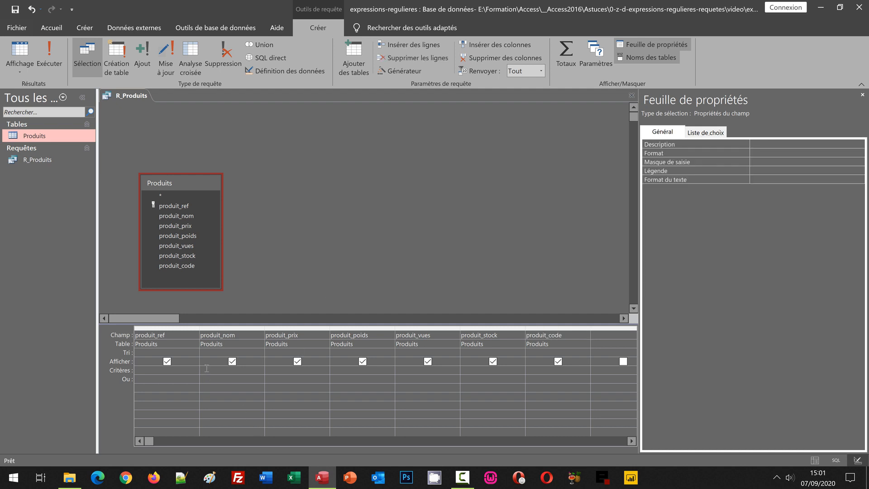
text(Comme "[P-V]*)
key(Return)
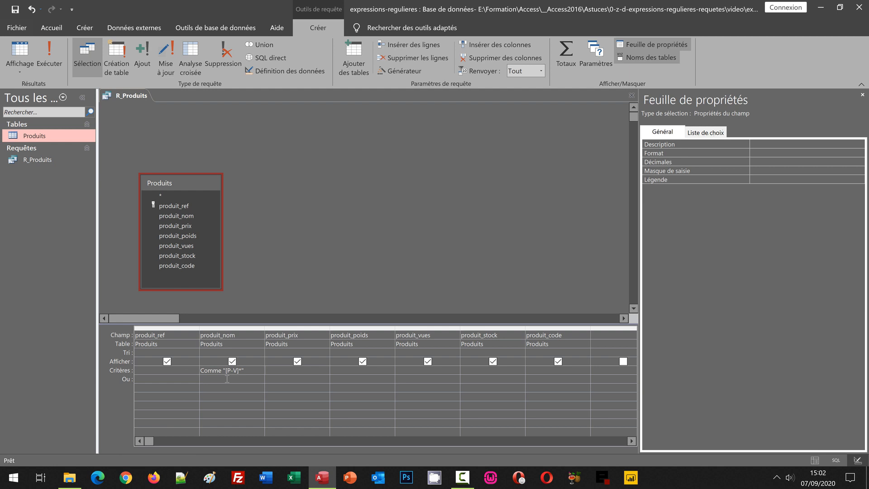
click(21, 72)
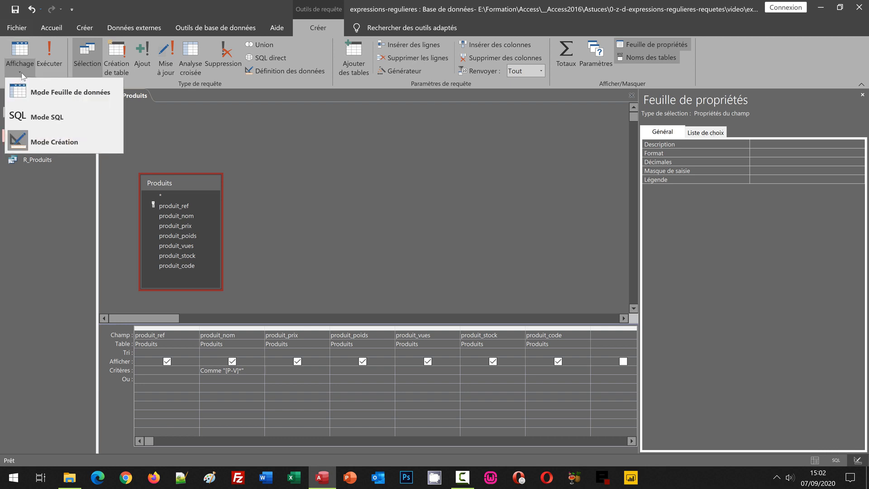
click(39, 95)
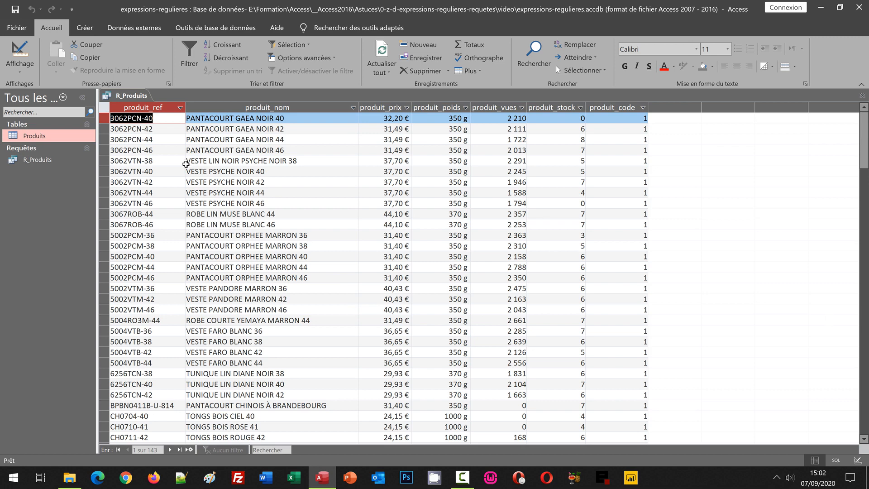
- Return to design view, negate the letter range so the produit_nom criterion reads Comme "[!P-V]*", and run the query
click(20, 70)
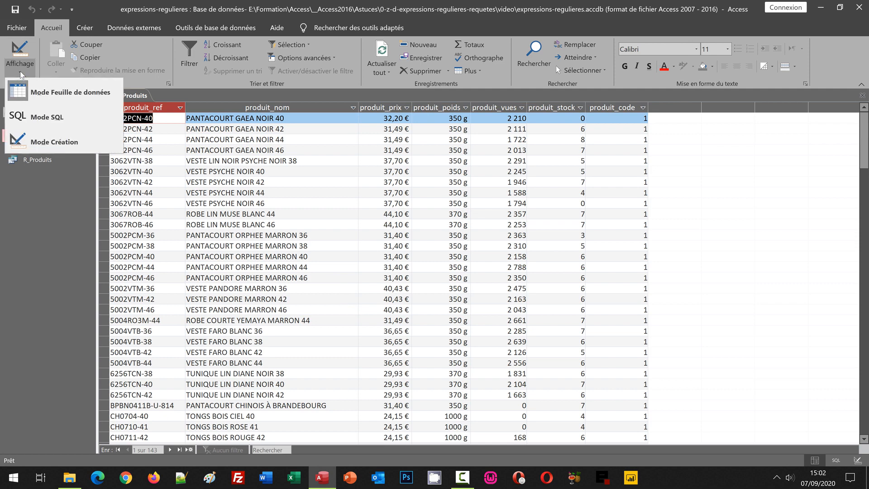
click(34, 141)
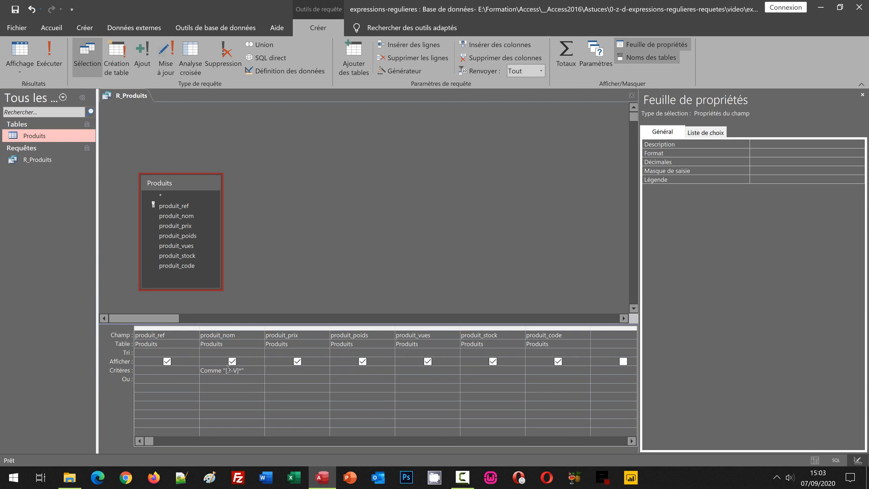
click(228, 371)
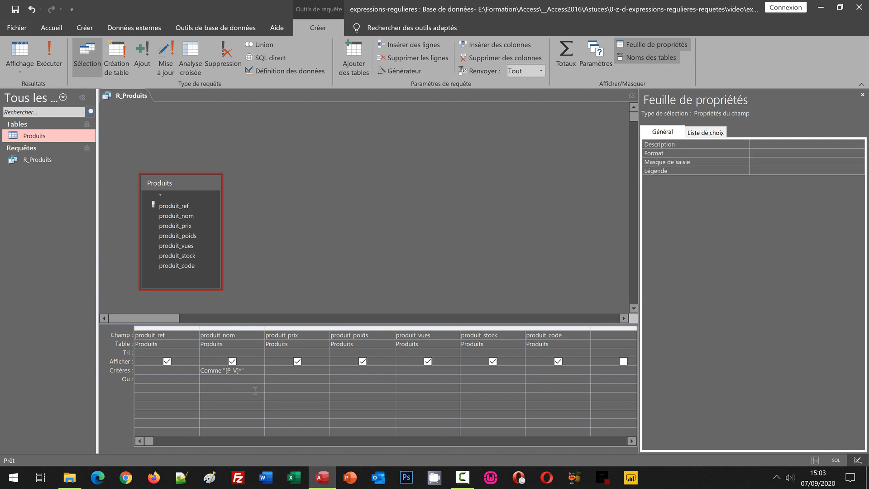
text(!)
key(Return)
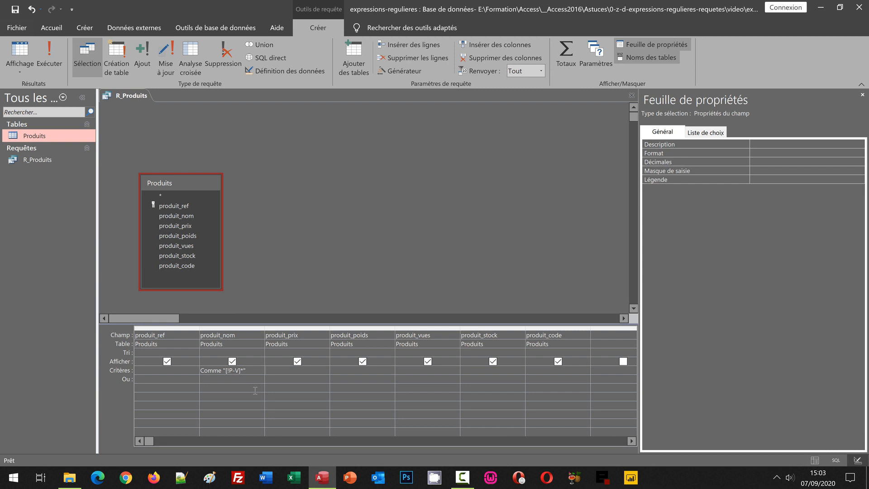
click(49, 56)
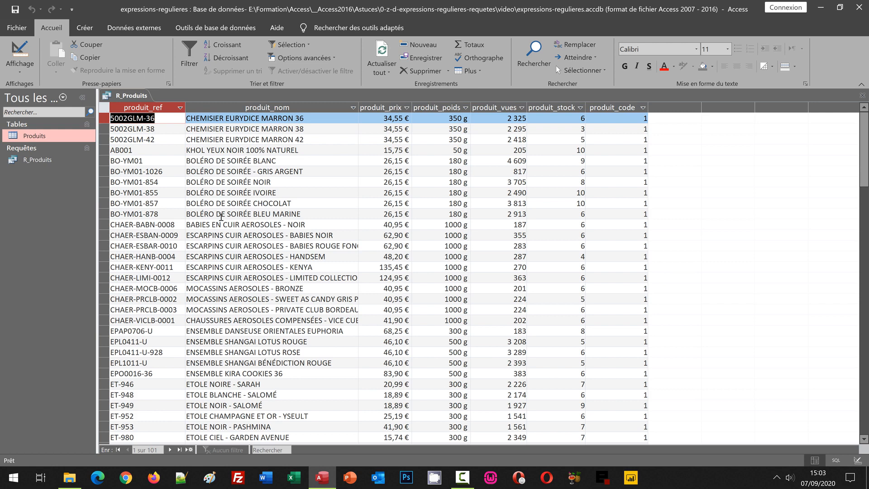
- Return to design view, replace the produit_nom criterion with Comme "E[ns]*", and run the query
click(24, 72)
click(54, 141)
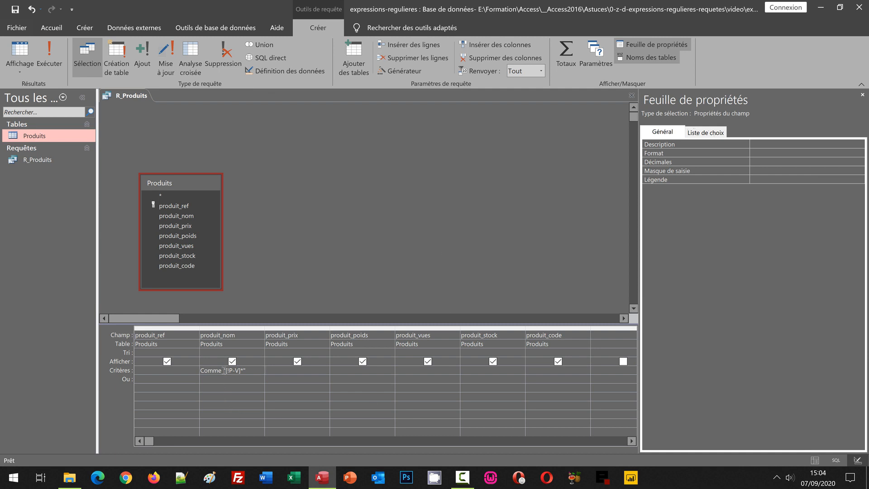
drag(224, 370, 262, 370)
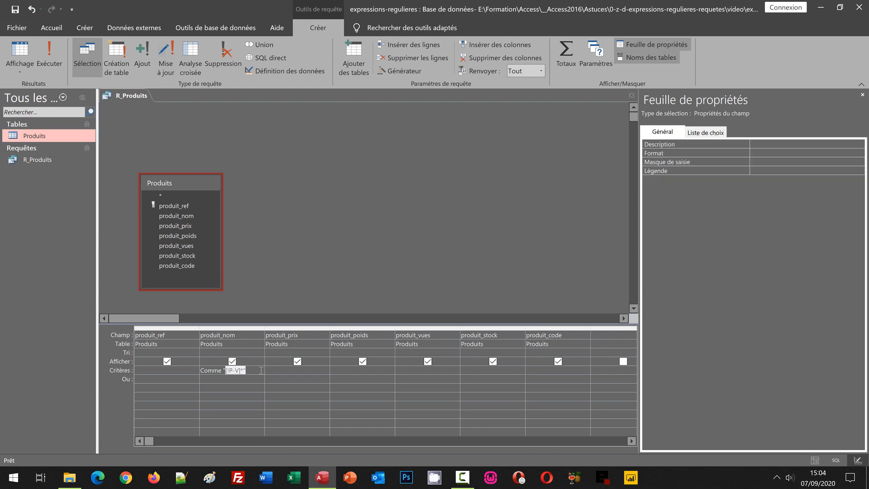
key(Delete)
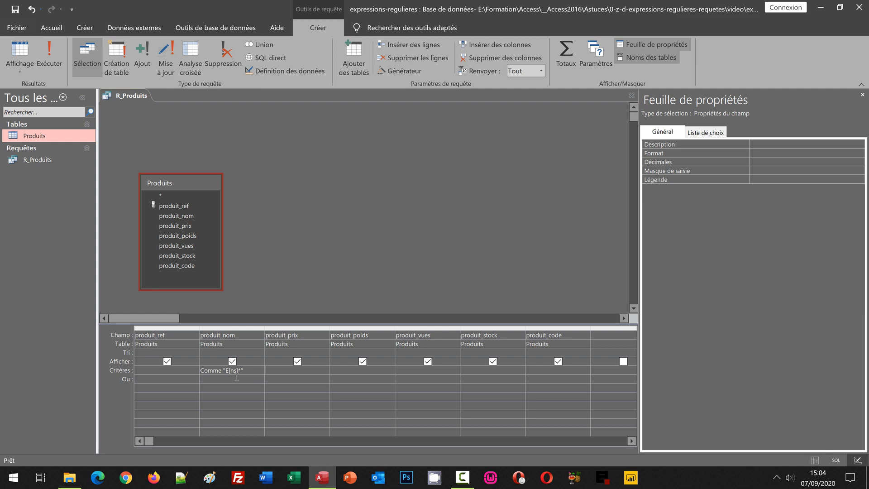
click(51, 57)
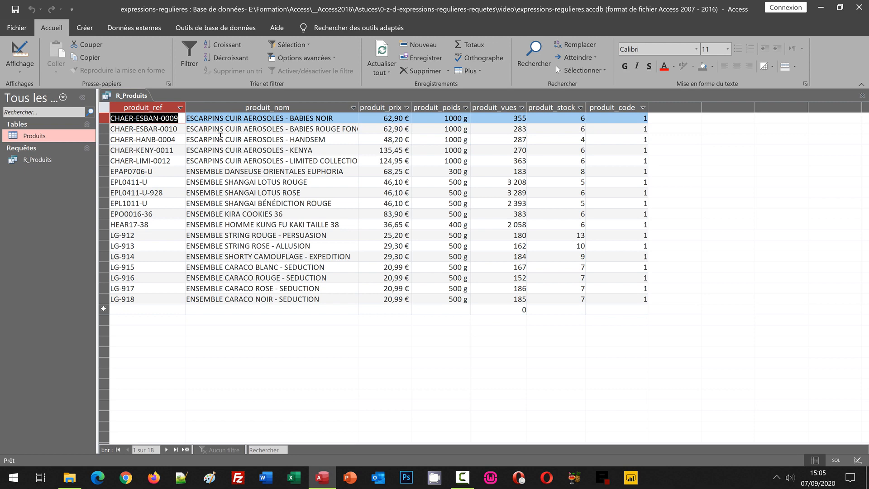
- Return to design view, exclude the bracketed letters so the produit_nom criterion reads Comme "E[!ns]*", and run the query
click(20, 68)
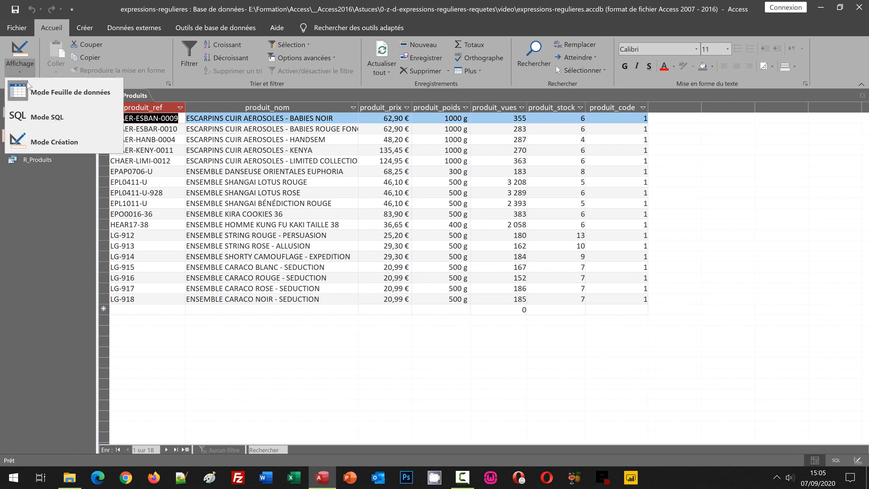
click(47, 143)
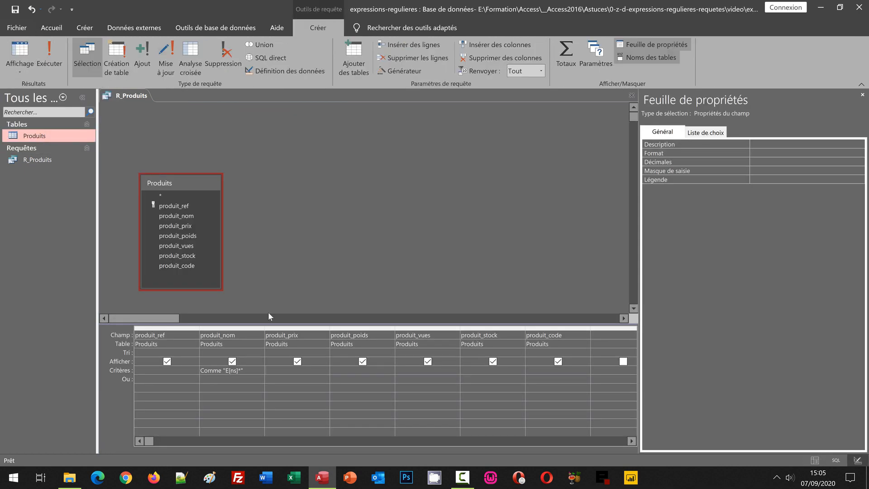
click(232, 372)
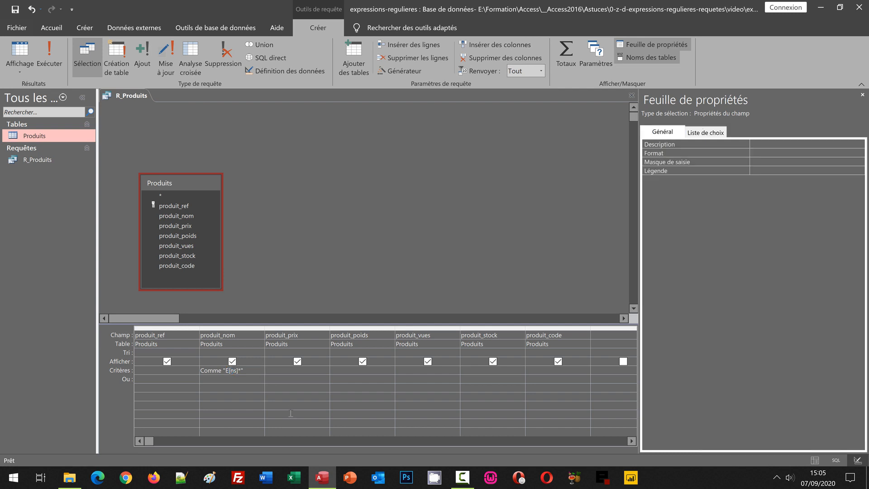
text(!)
click(291, 413)
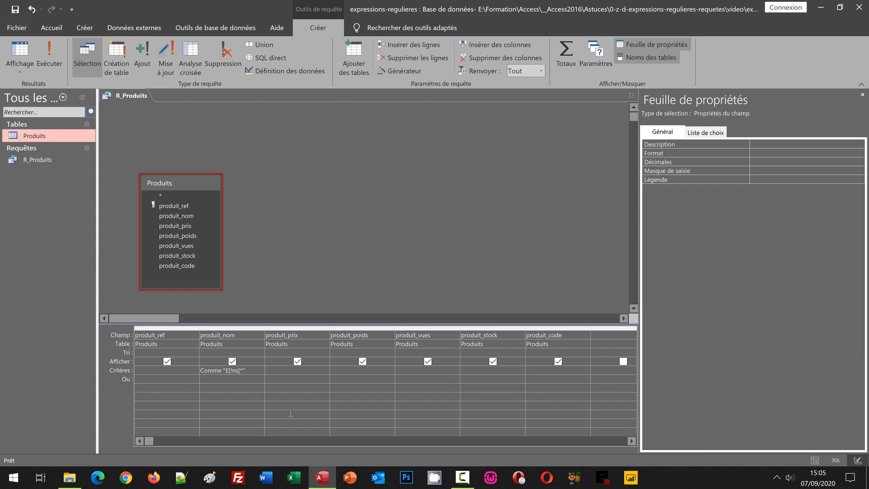
click(49, 57)
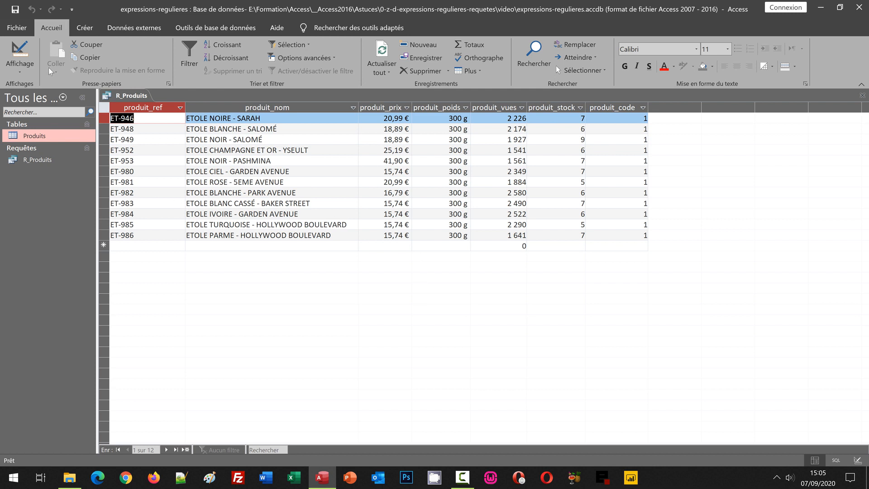
- Return to design view, change the produit_nom criterion to the letter range Comme "E[n-t]*", and run the query
click(21, 72)
click(45, 141)
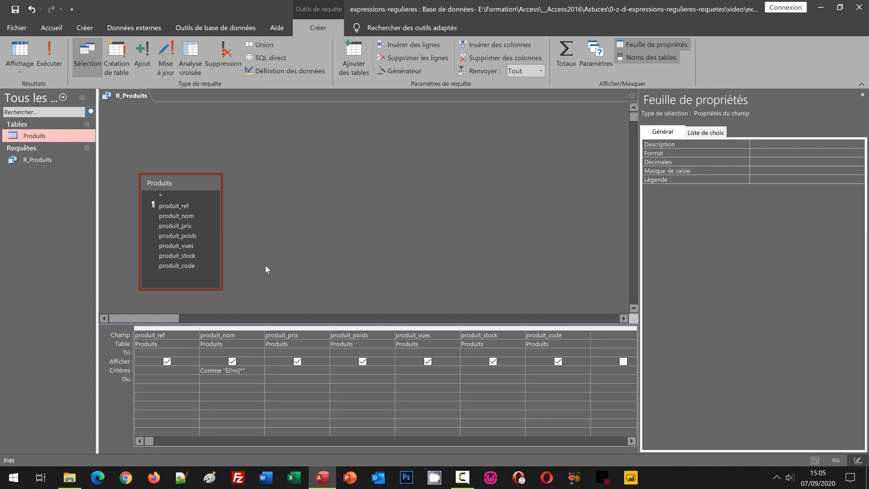
click(238, 370)
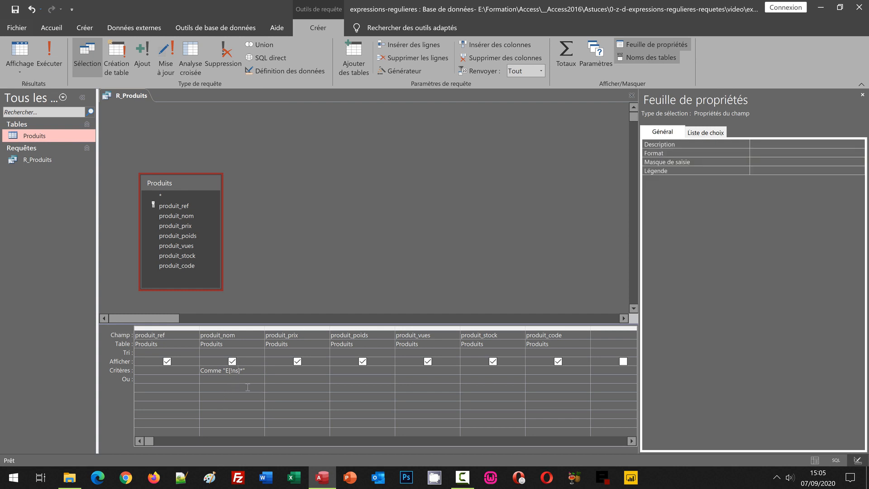
key(BackSpace)
key(BackSpace)
text(n-)
click(53, 59)
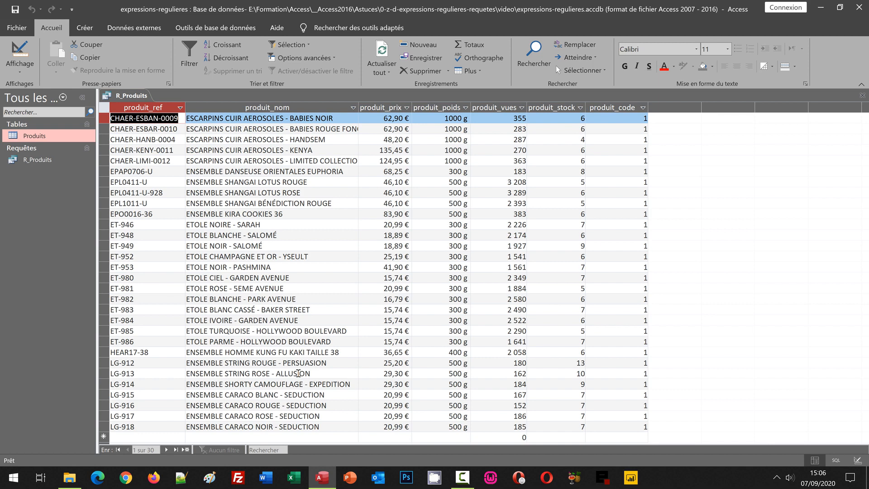
- Return to design view, replace the produit_nom criterion with Comme "*[0-9]" to match names ending in a digit, and run the query
click(19, 68)
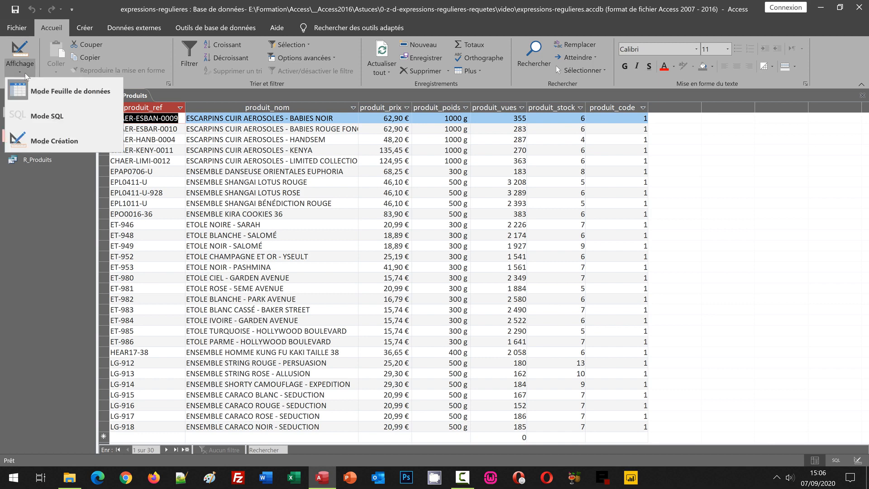
click(48, 144)
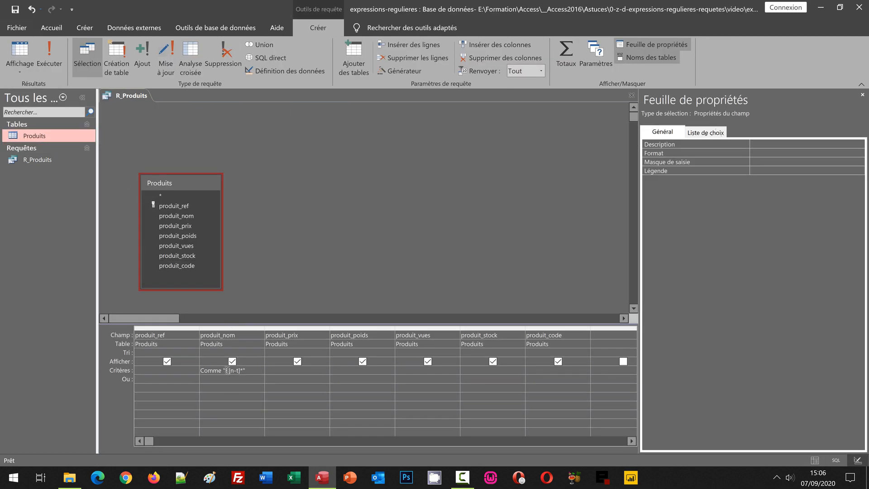
drag(226, 371, 252, 370)
key(Delete)
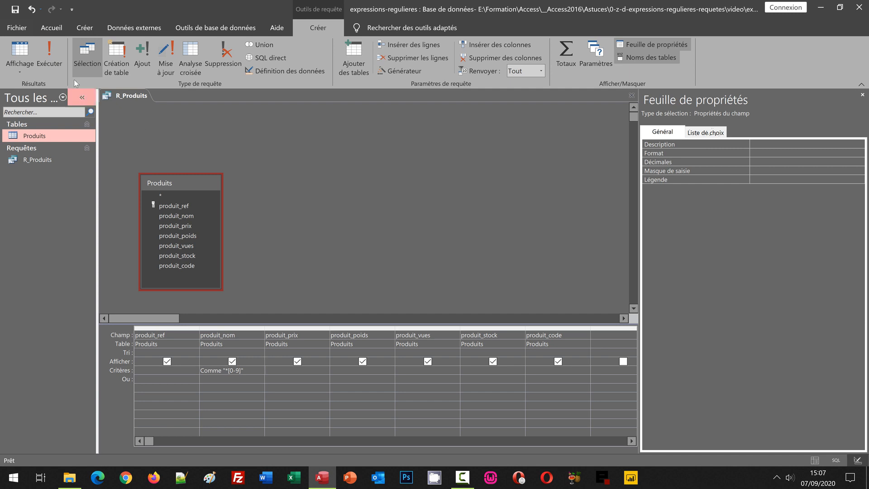
click(49, 54)
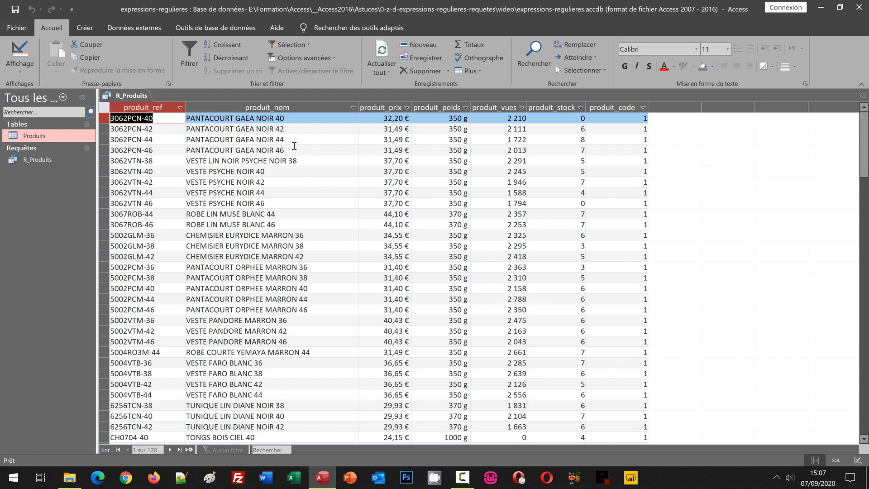
- Return to design view, duplicate the bracketed digit range so the produit_nom criterion reads Comme "*[0-9][0-9]", and run the query
click(23, 75)
click(44, 144)
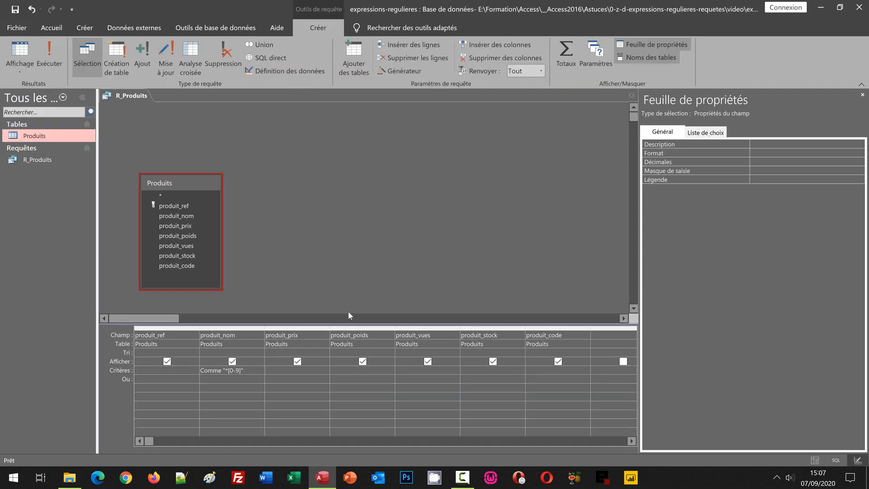
click(241, 370)
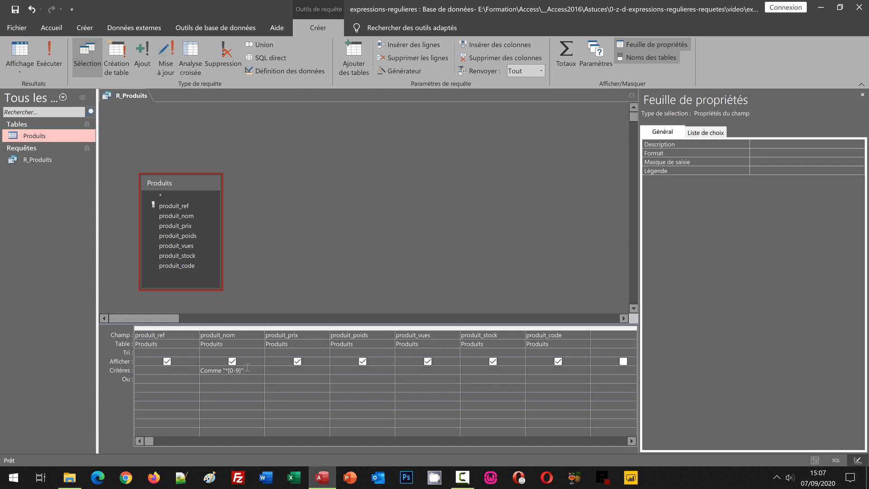
key(shift+Left)
key(shift+Left)
key(shift+Left)
key(shift+Left)
key(shift+Left)
key(ctrl+c)
click(251, 371)
key(ctrl+v)
click(308, 391)
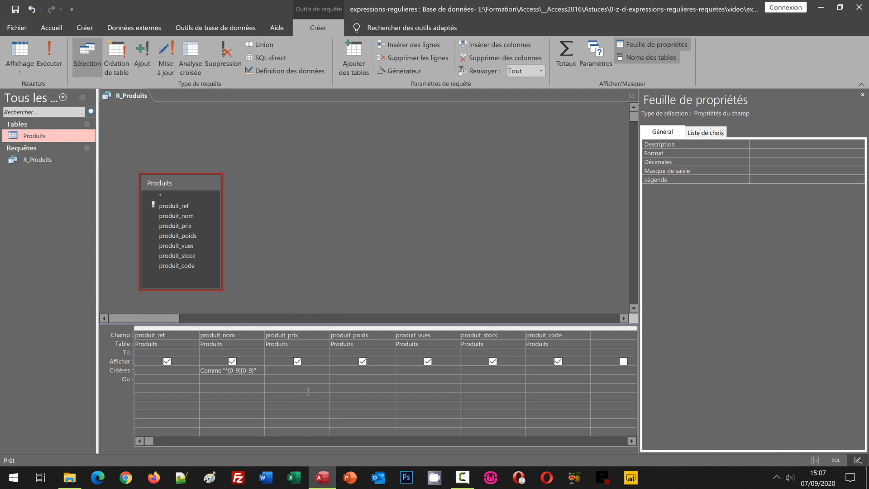
click(50, 54)
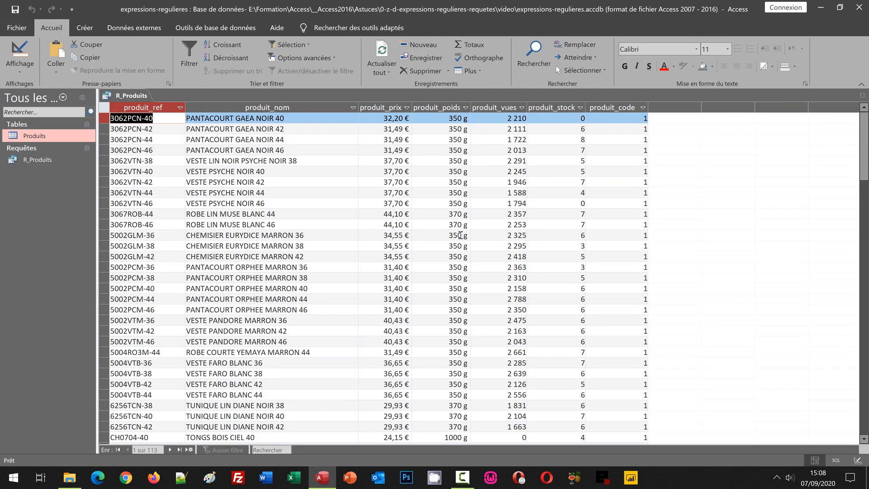